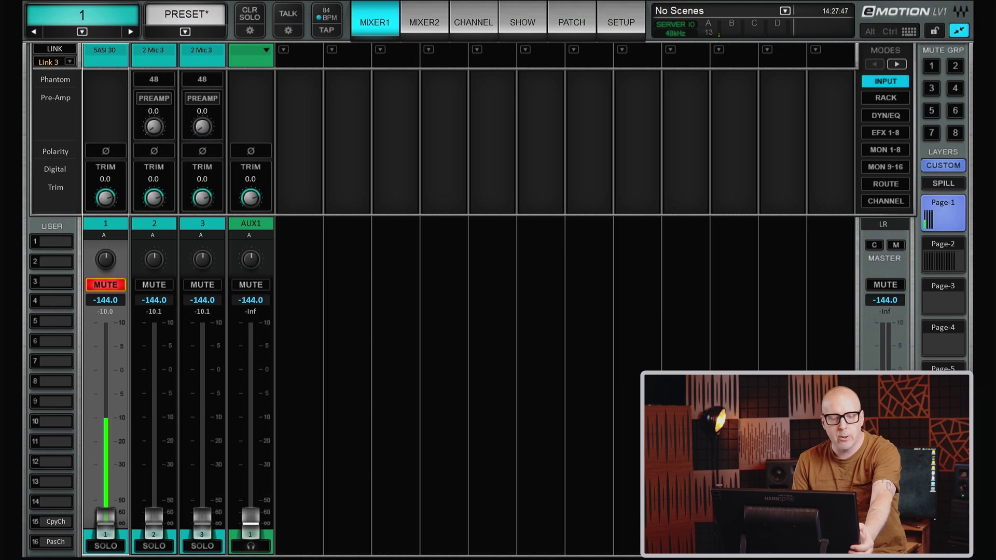
Unmute channel 1, then select channel strips 2 and 3 together
click(106, 284)
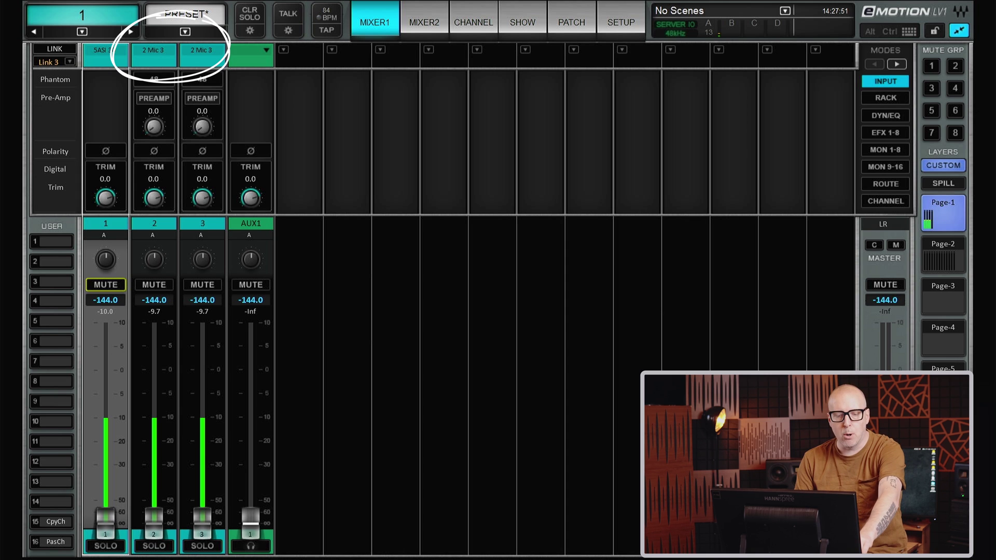
click(144, 453)
click(194, 455)
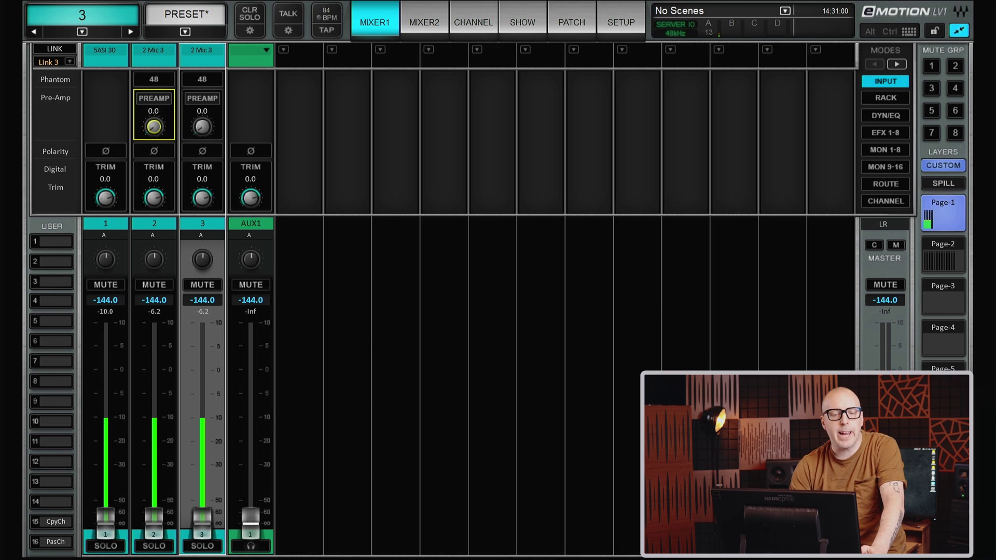
Scroll the linked channel 2/3 PREAMP gain knob up to 10.0 dB
scroll(155, 127, down, 3)
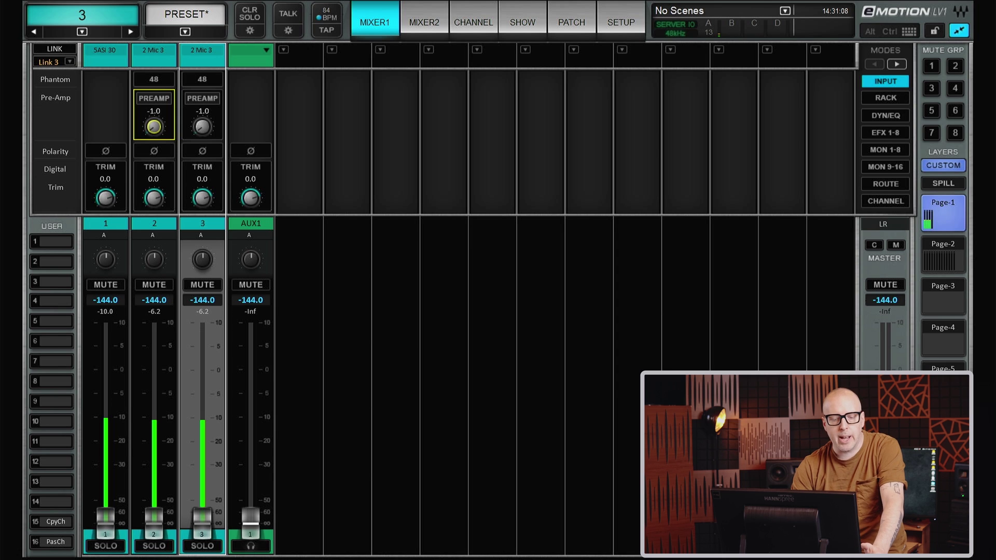
scroll(154, 126, up, 1)
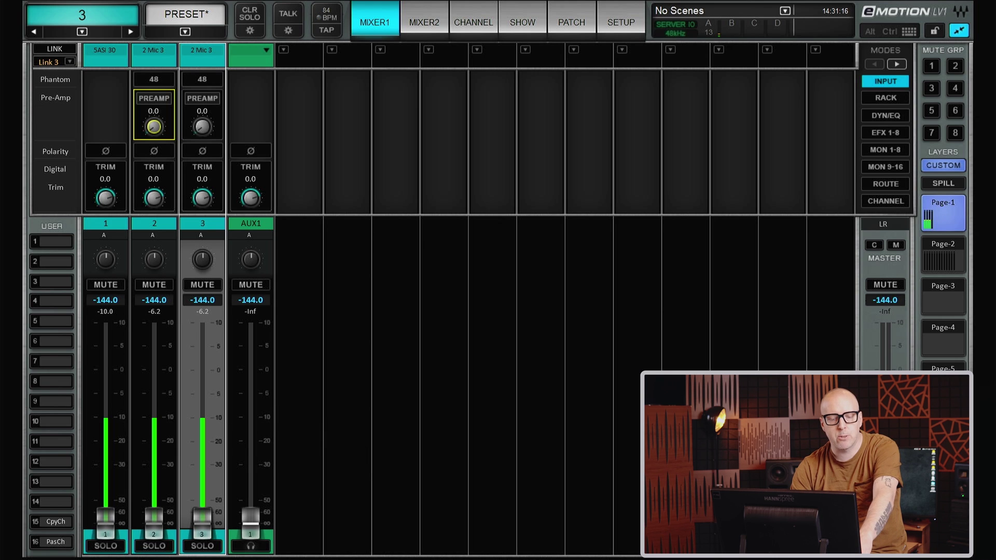
scroll(154, 127, up, 2)
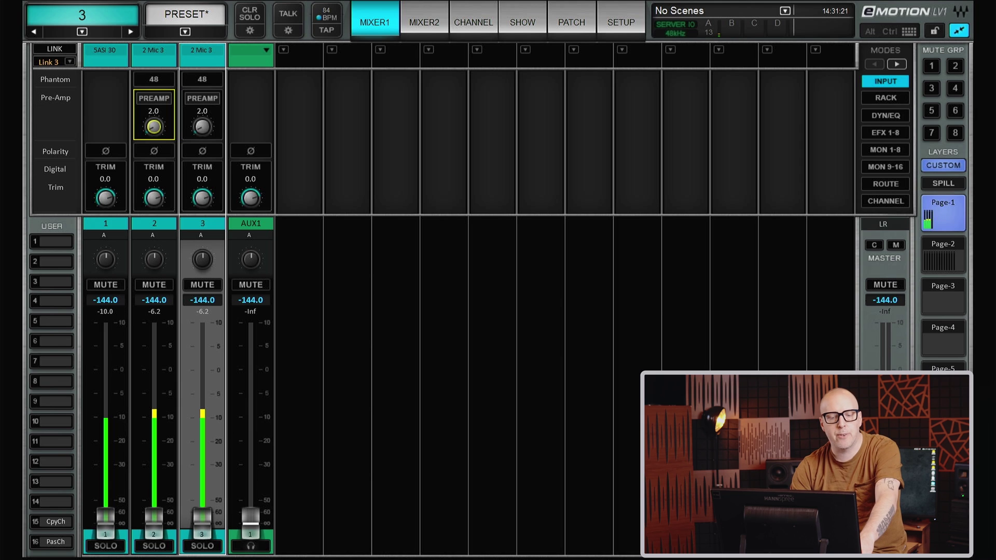
scroll(153, 127, up, 2)
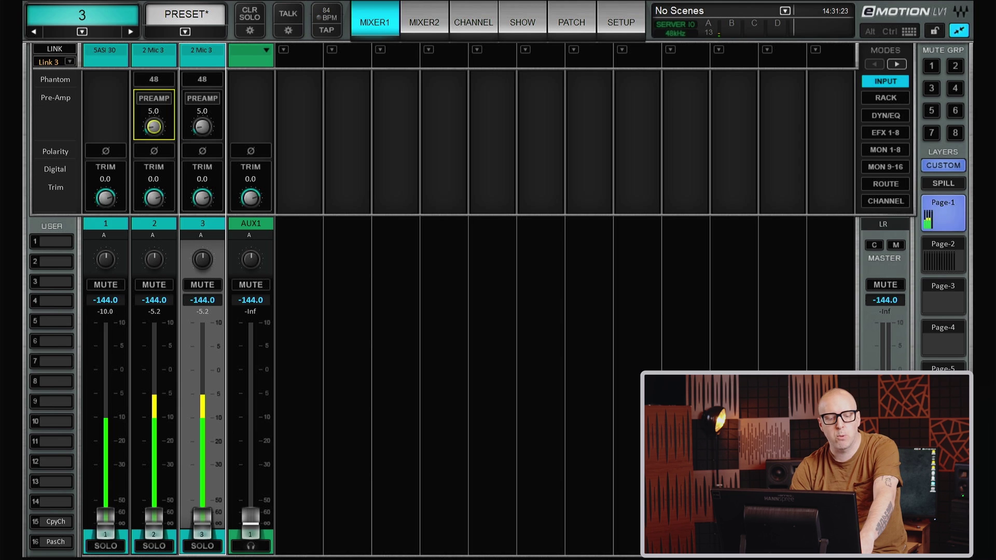
scroll(153, 127, down, 4)
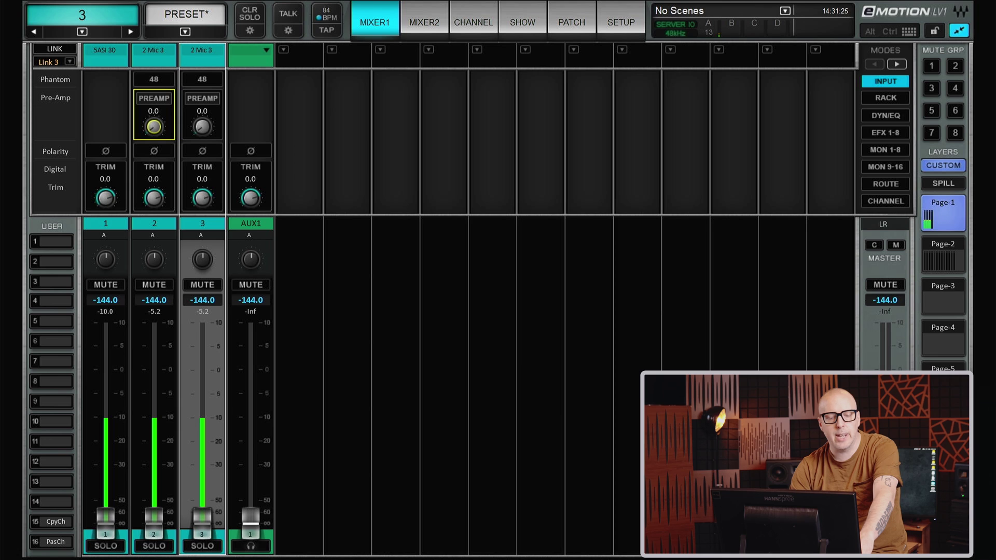
scroll(154, 126, up, 3)
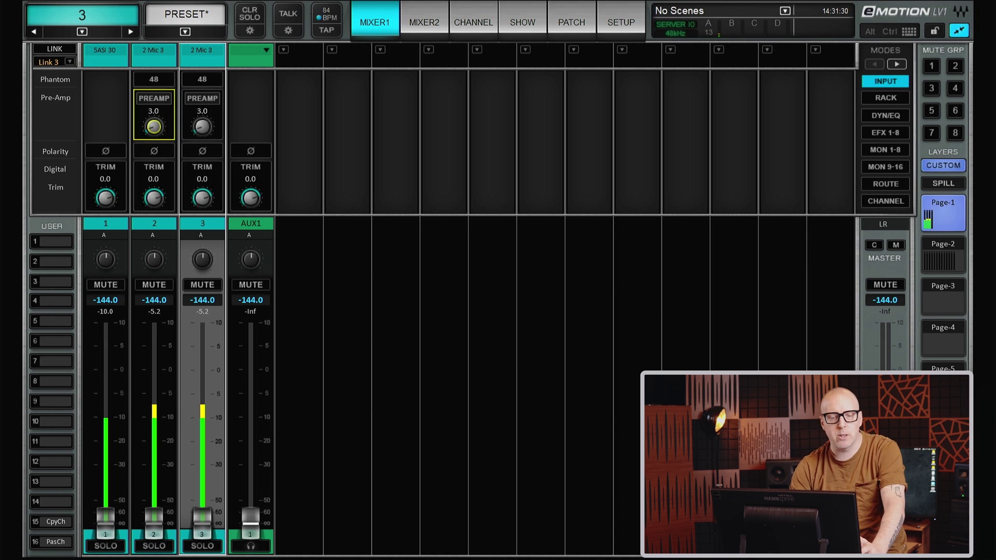
scroll(154, 126, down, 1)
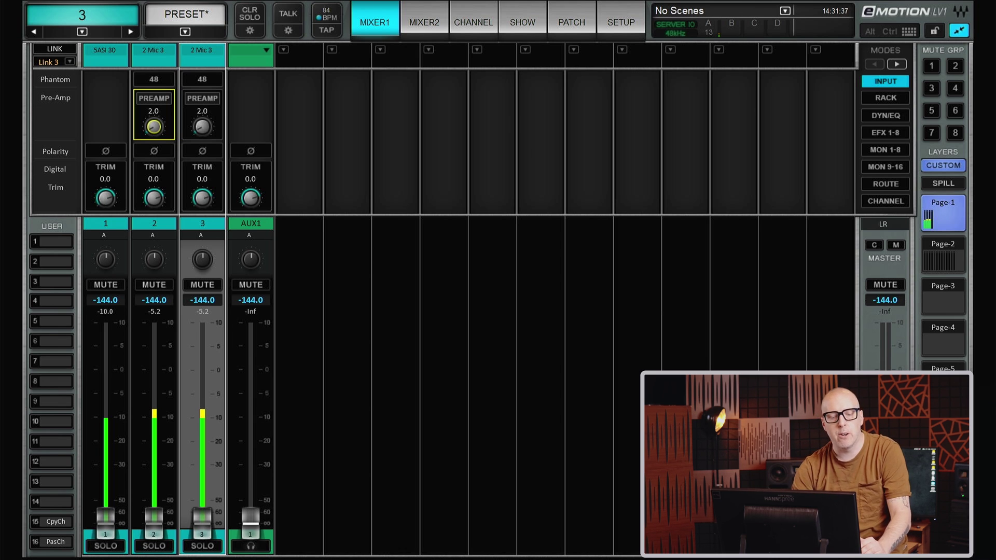
scroll(154, 127, up, 5)
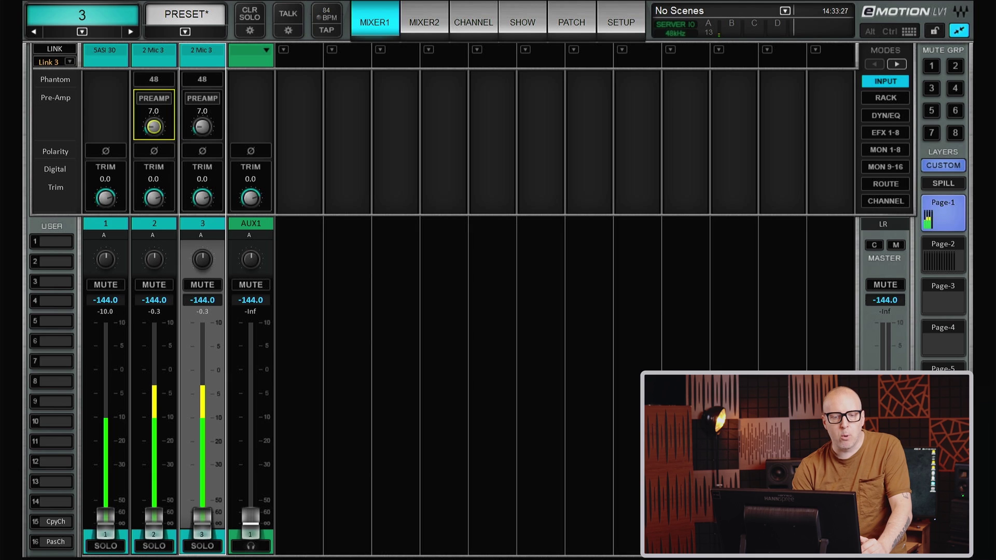
scroll(153, 127, up, 1)
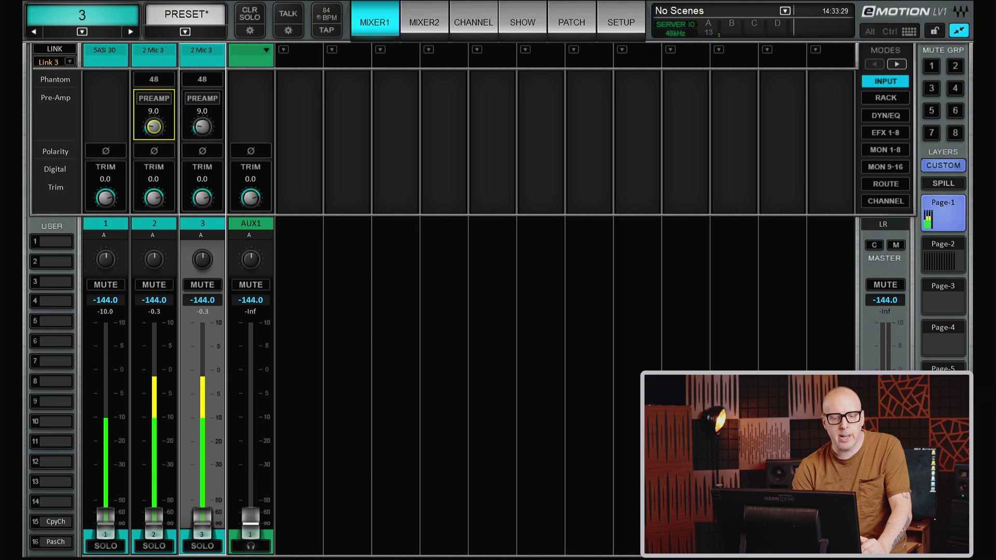
scroll(154, 126, up, 1)
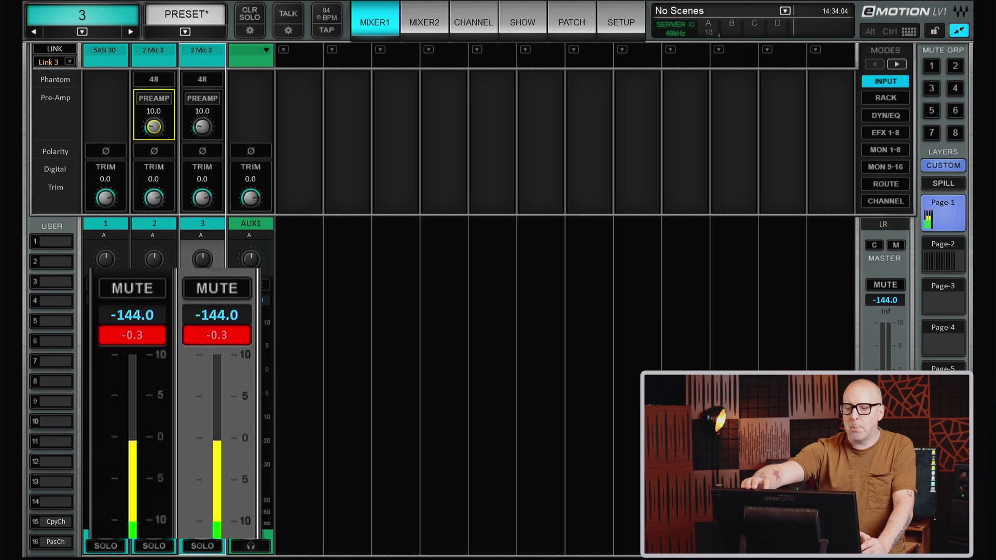
Set the U/I Settings clip threshold to -5 and adjust the linked preamp gain
click(622, 22)
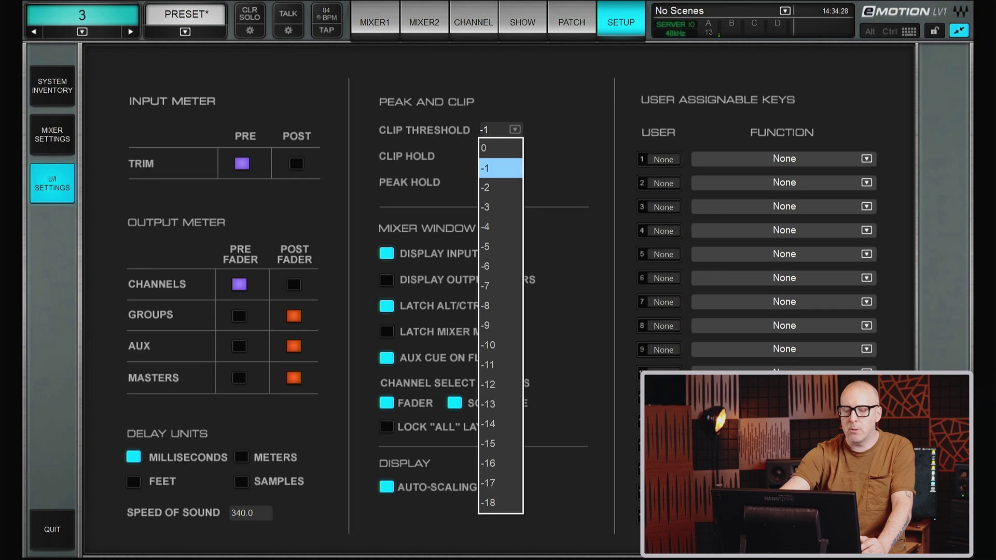
click(499, 246)
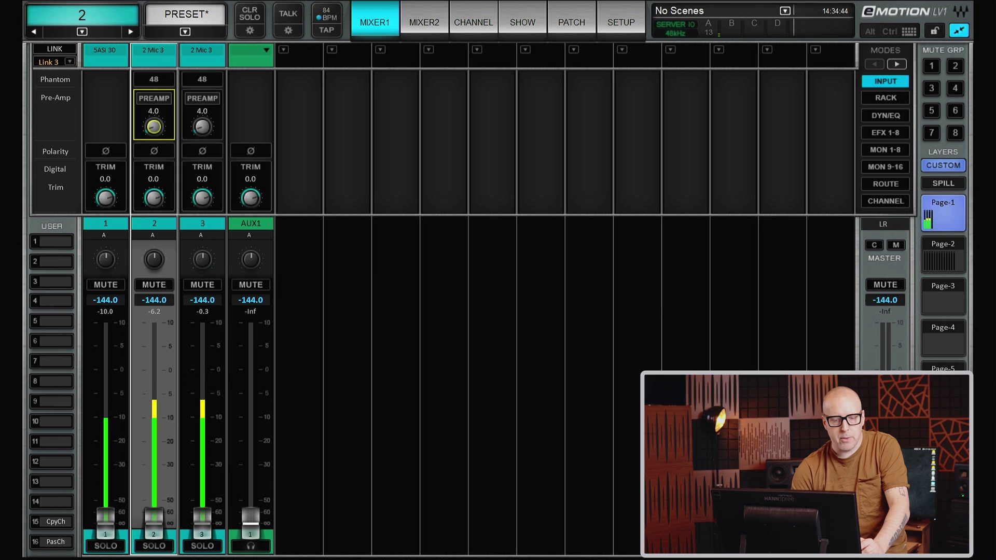
scroll(154, 126, up, 1)
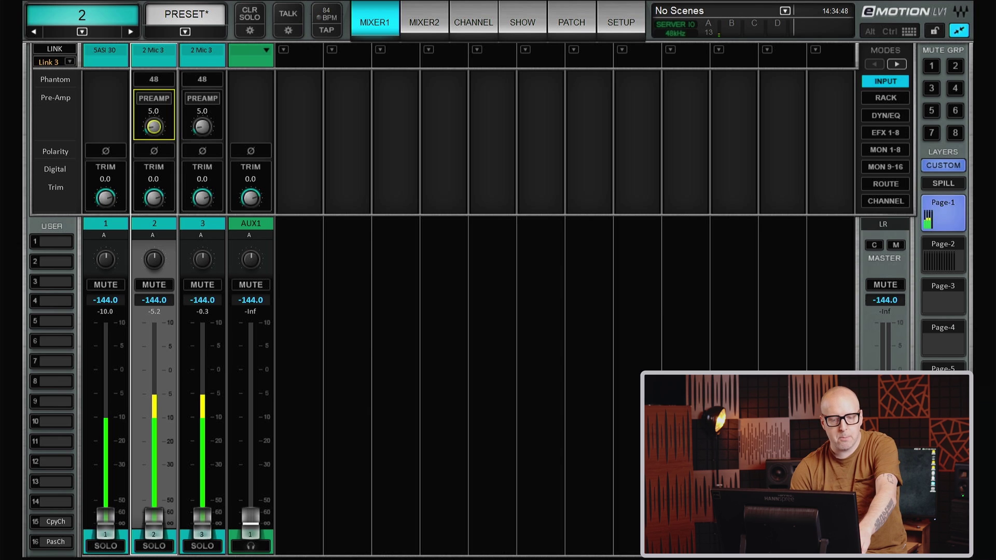
scroll(153, 127, up, 1)
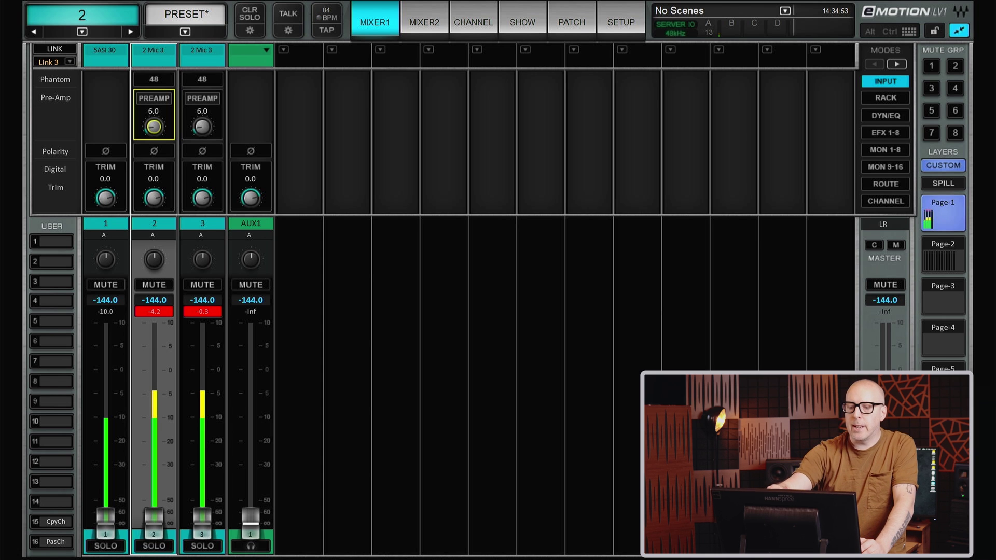
Restore the clip threshold to -1 and return to the MIXER1 view
click(621, 21)
click(514, 129)
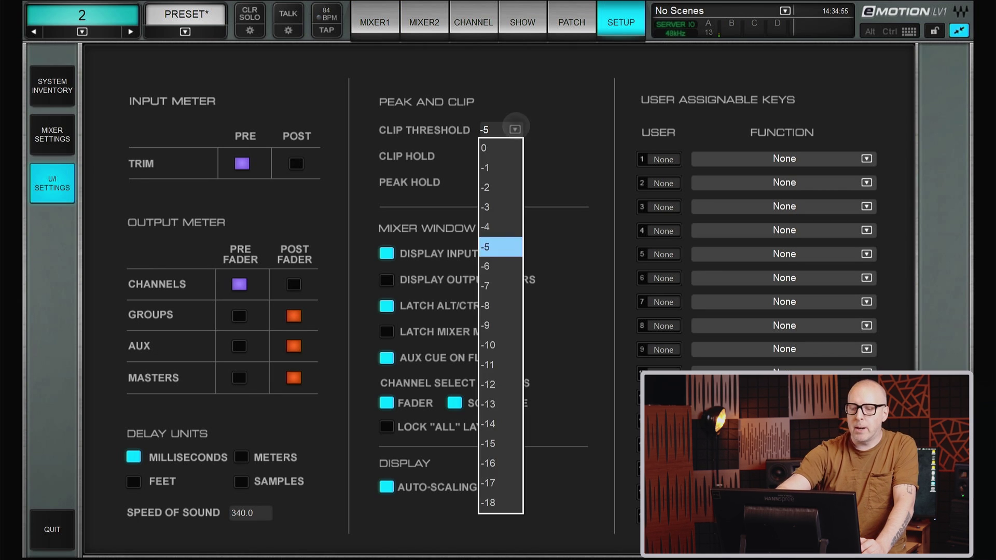
click(500, 167)
click(375, 22)
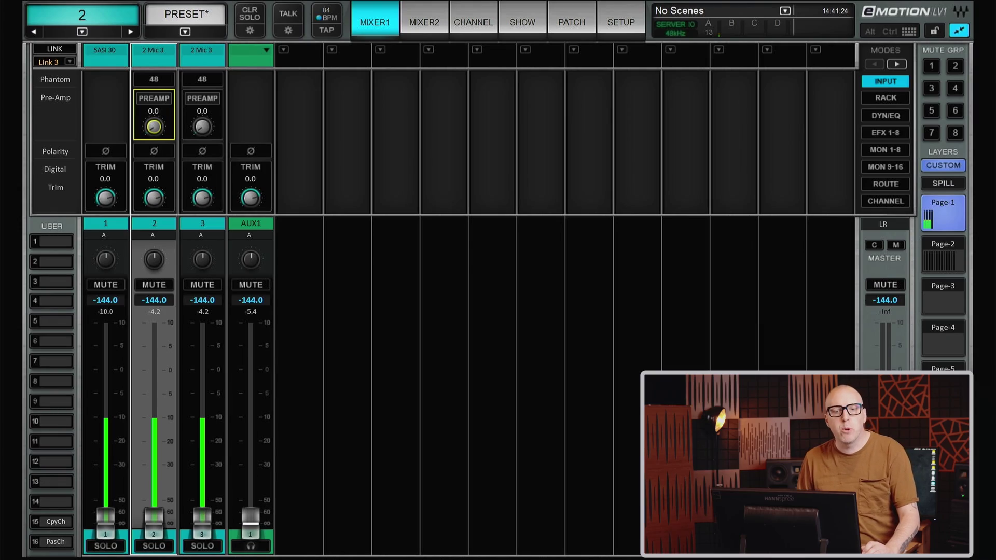
mouse_move(154, 516)
mouse_down()
mouse_move(153, 370)
mouse_move(153, 378)
mouse_up()
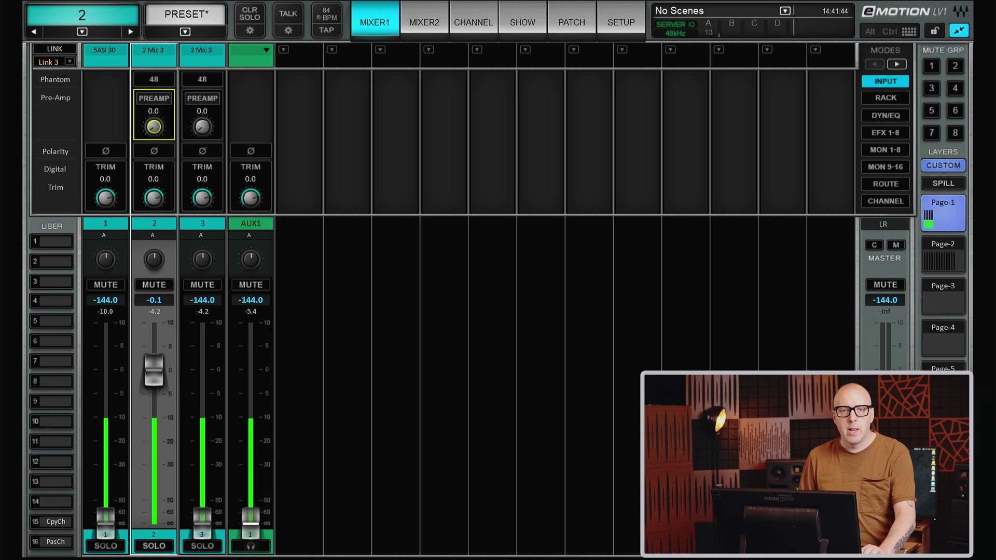
mouse_move(154, 370)
mouse_down()
mouse_move(153, 493)
mouse_move(154, 370)
mouse_up()
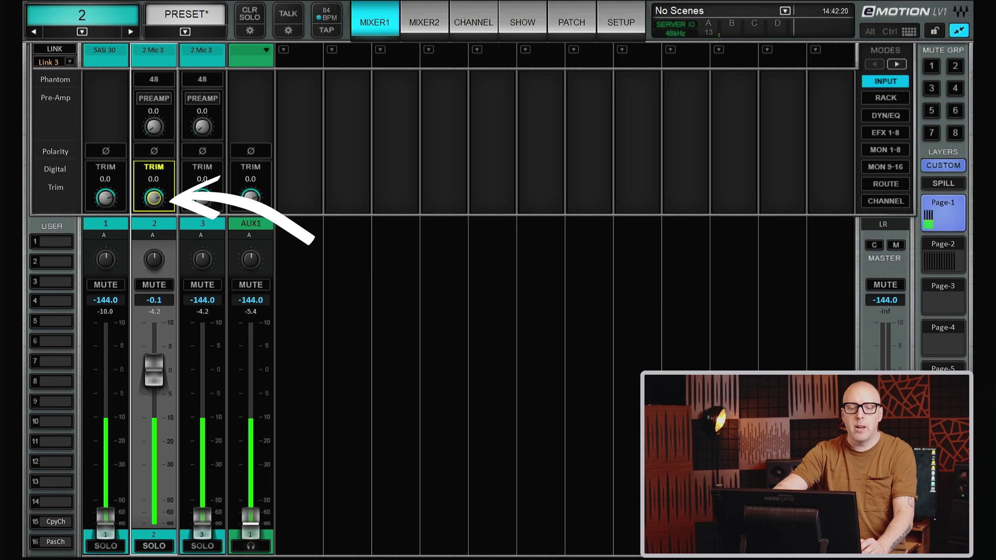
drag(153, 198, 154, 252)
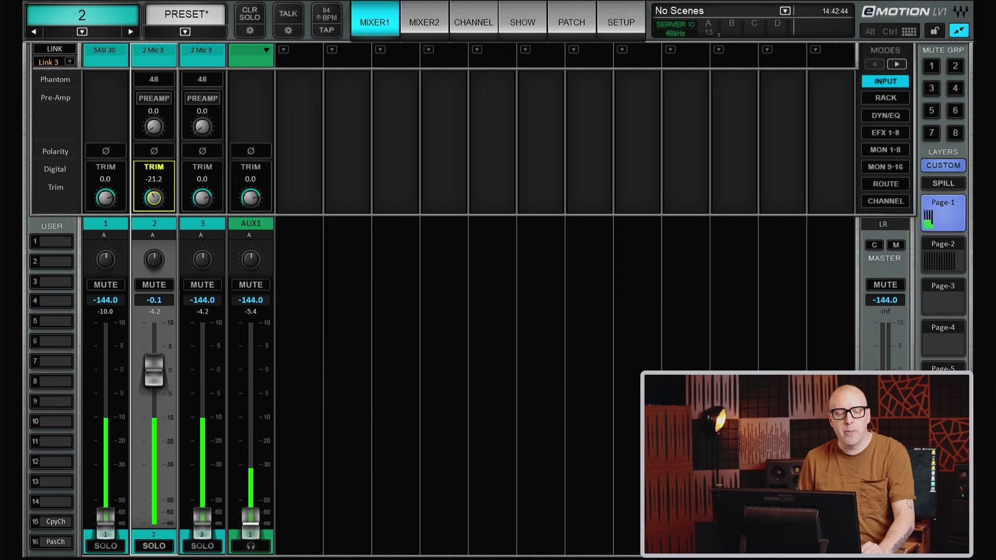
mouse_move(154, 371)
mouse_down()
mouse_move(154, 392)
mouse_move(154, 362)
mouse_move(154, 387)
mouse_up()
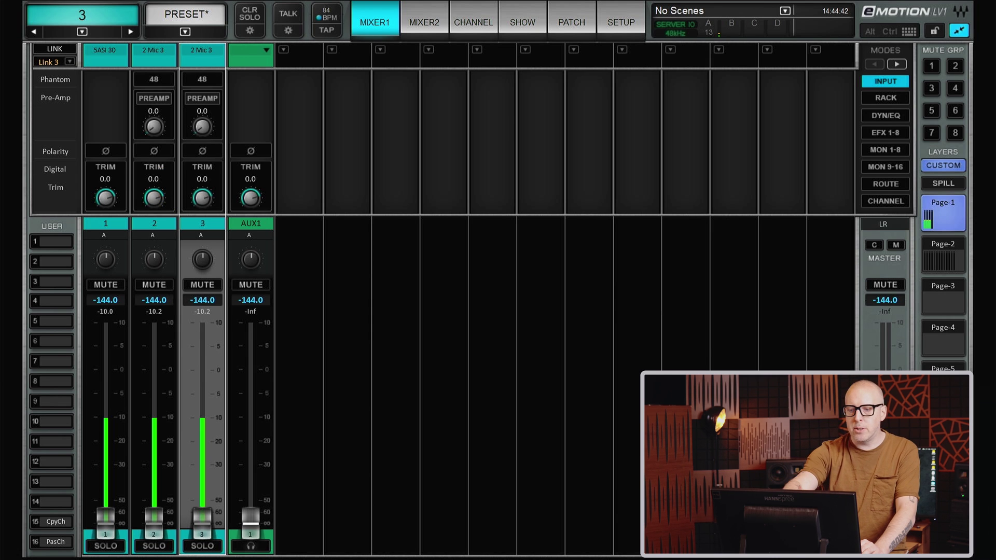
In channel 3's Scheps Omni Channel, lower Comp Threshold and set the trim to about -6 dB
click(473, 22)
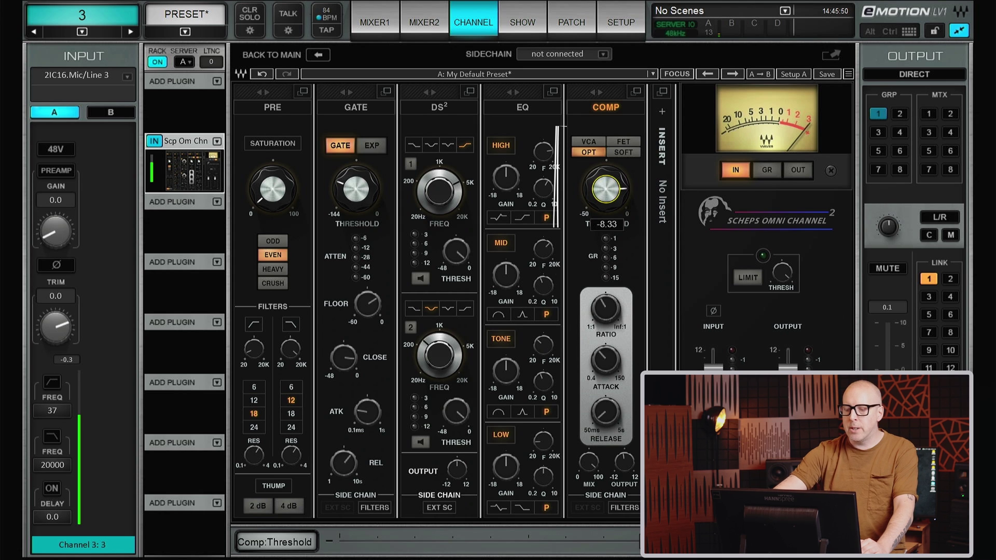
drag(653, 542, 463, 542)
click(56, 327)
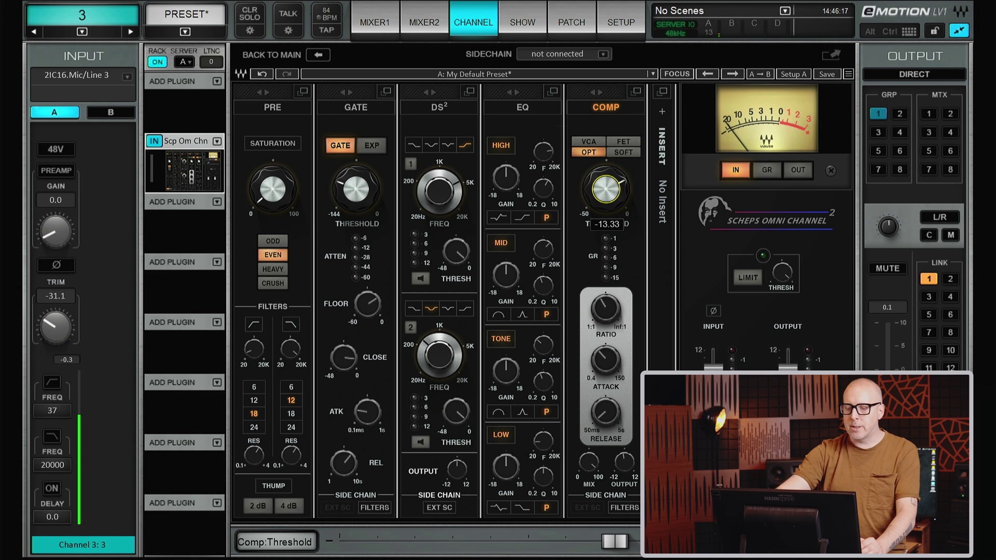
mouse_move(615, 542)
mouse_down()
mouse_move(339, 542)
mouse_move(357, 541)
mouse_up()
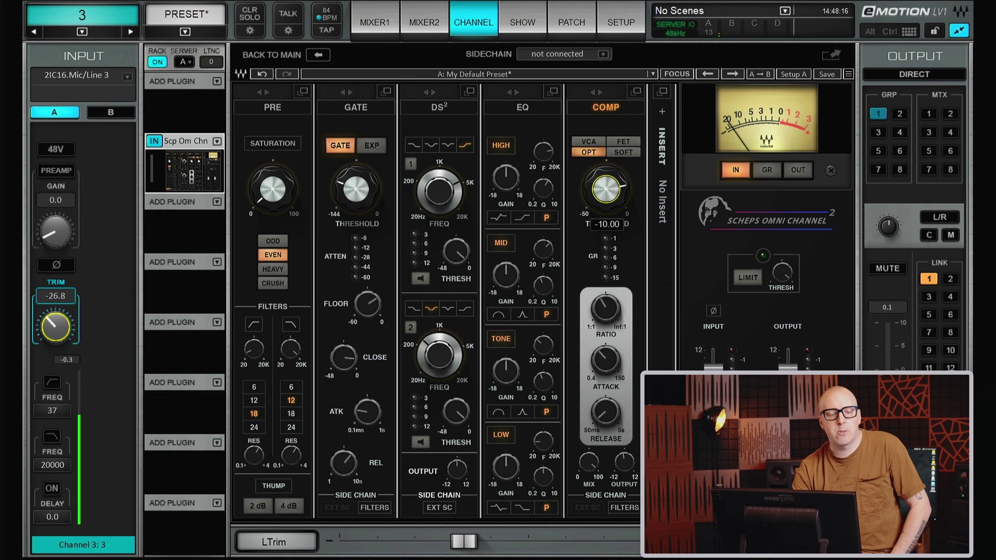
drag(463, 542, 625, 542)
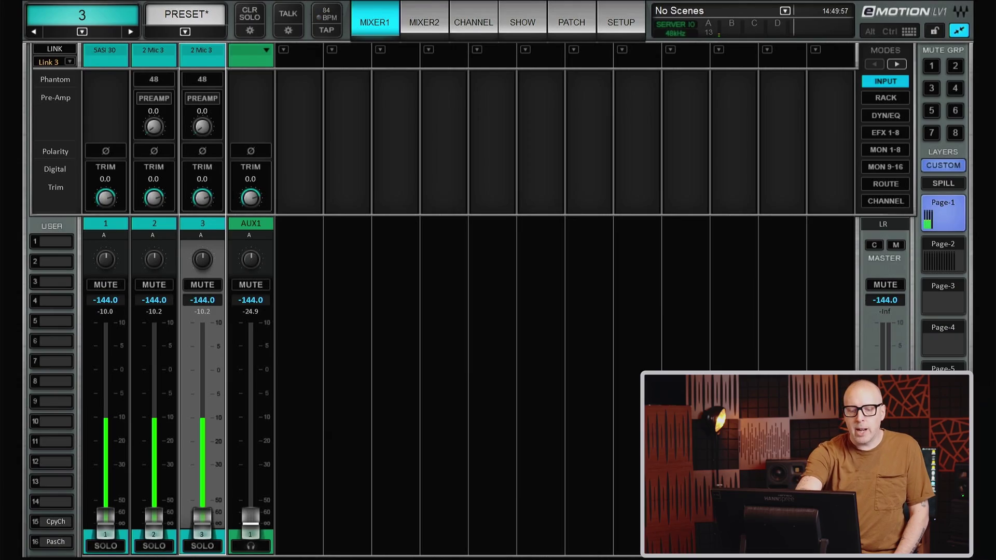
Rename channel 2 to FOH and start naming channel 3 MONITOR
double_click(154, 223)
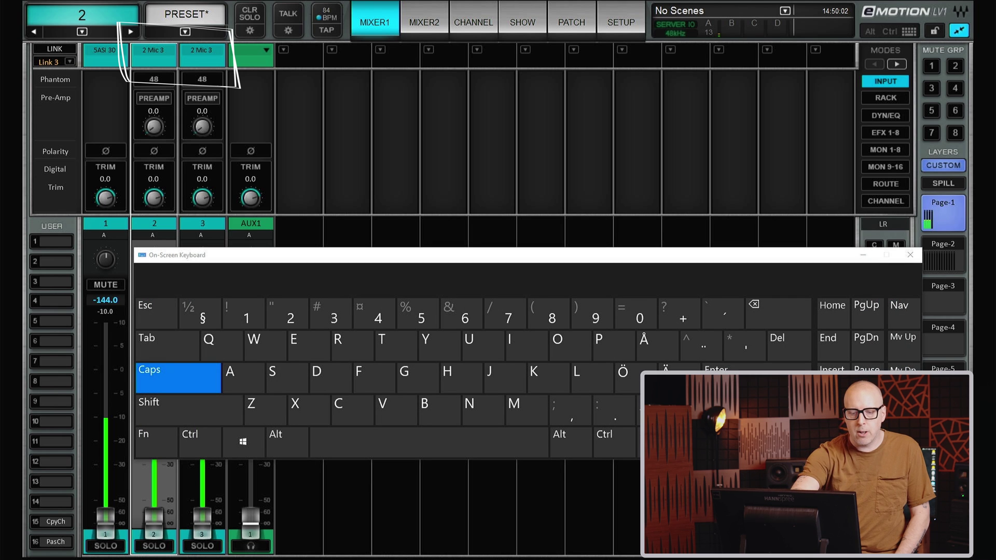
double_click(154, 224)
text(F)
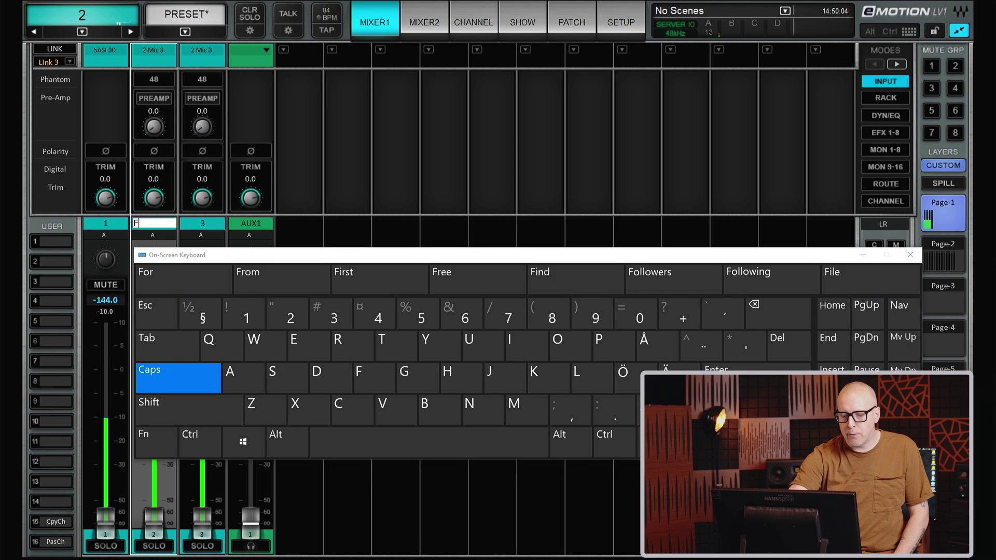
text(OH)
key(Tab)
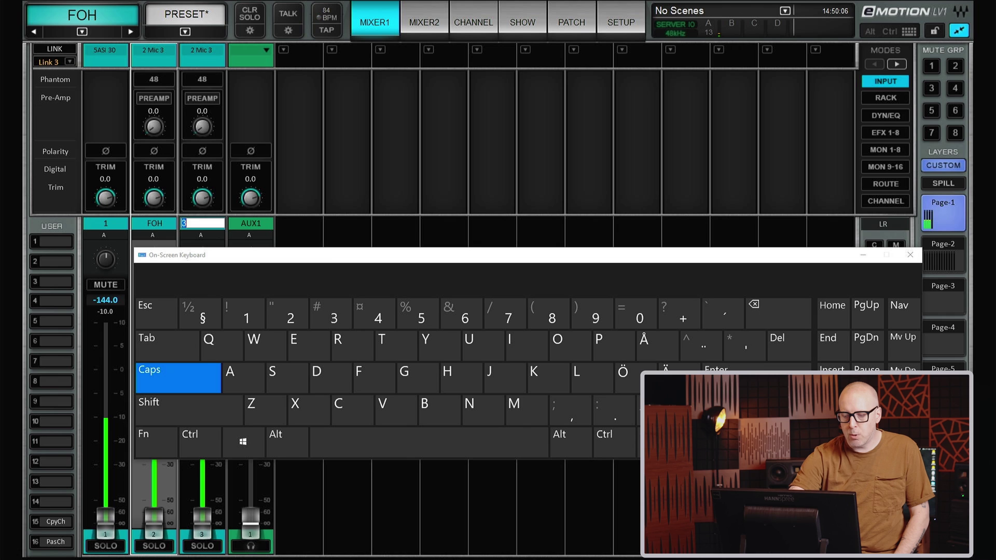
text(MONITOR)
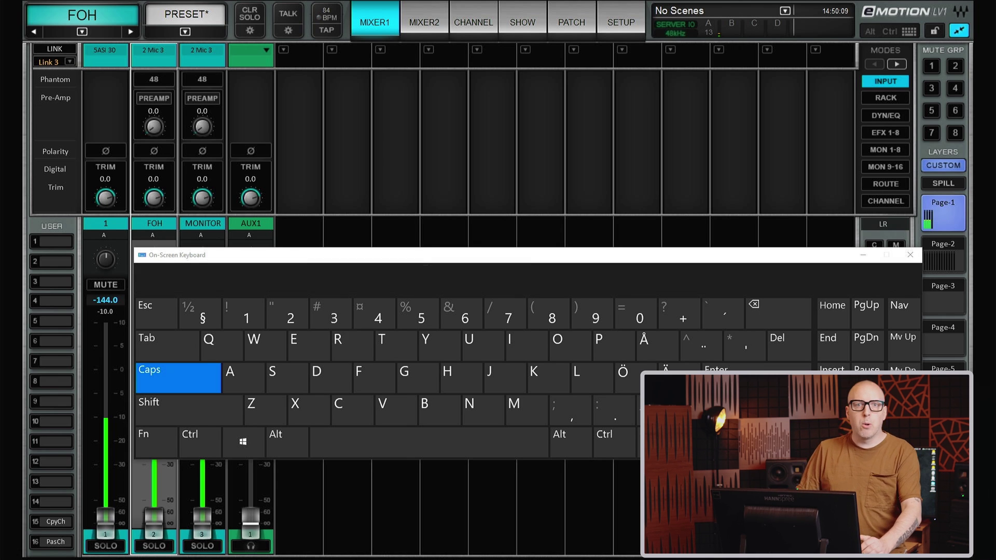
Confirm the MONITOR name, raise its fader to about -0.1 dB, and adjust the shared preamp gain
key(Return)
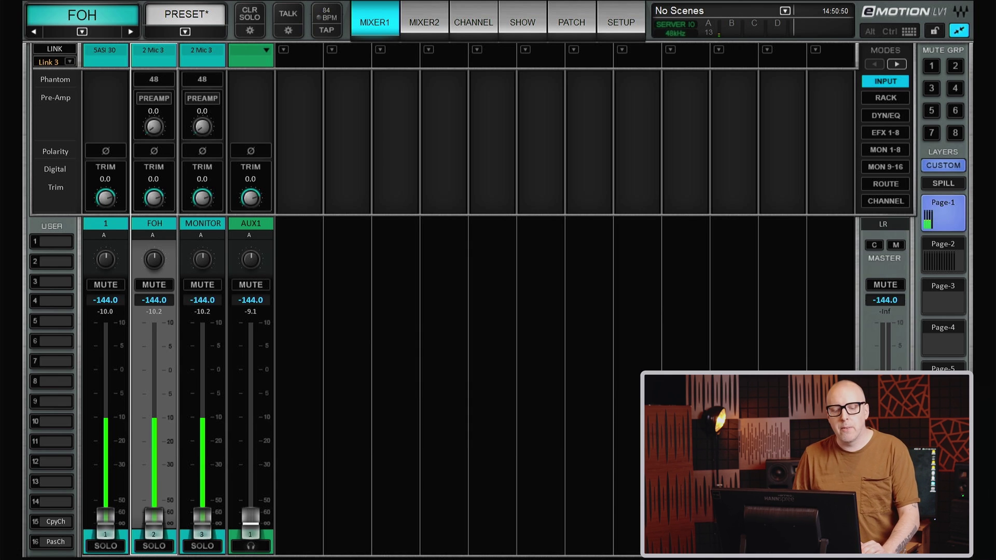
drag(202, 524, 201, 370)
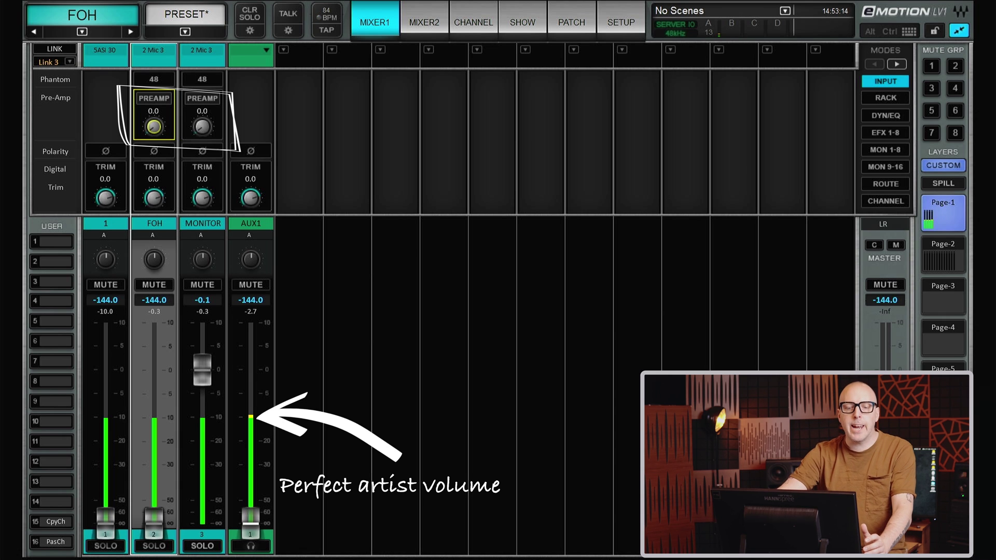
mouse_move(154, 127)
mouse_down()
mouse_move(154, 114)
mouse_move(154, 133)
mouse_up()
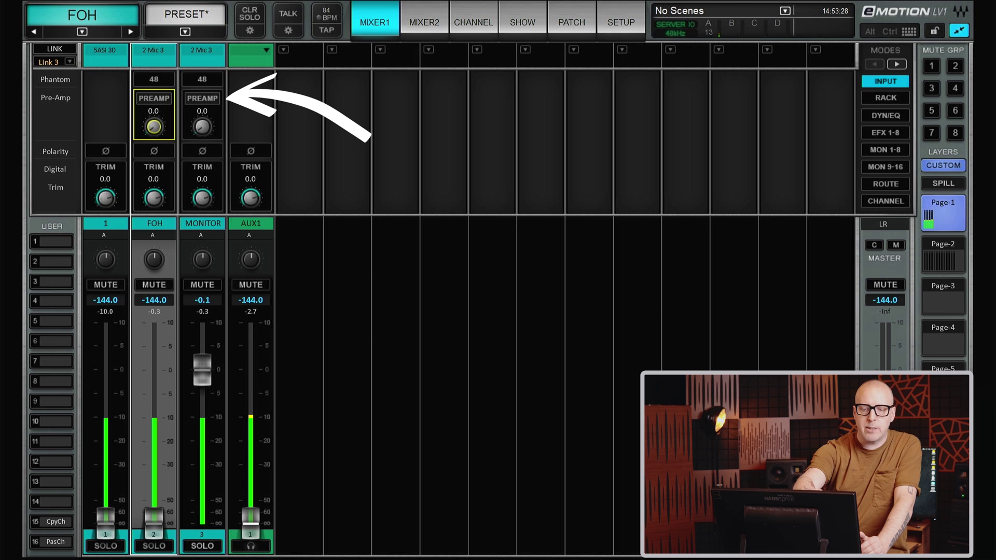
Toggle the FOH and MONITOR PREAMP buttons to LOCAL and set FOH gain to -1.0
click(202, 99)
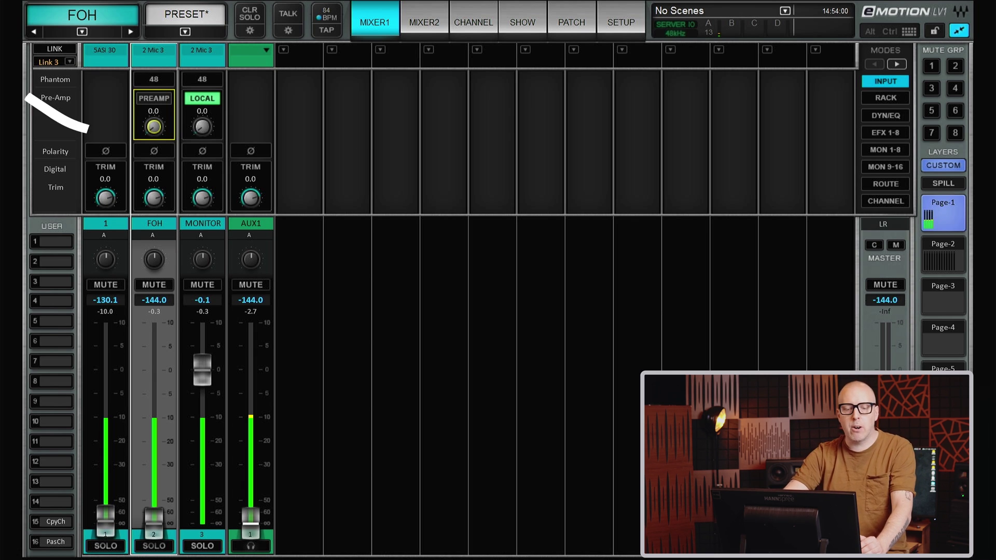
scroll(154, 127, up, 1)
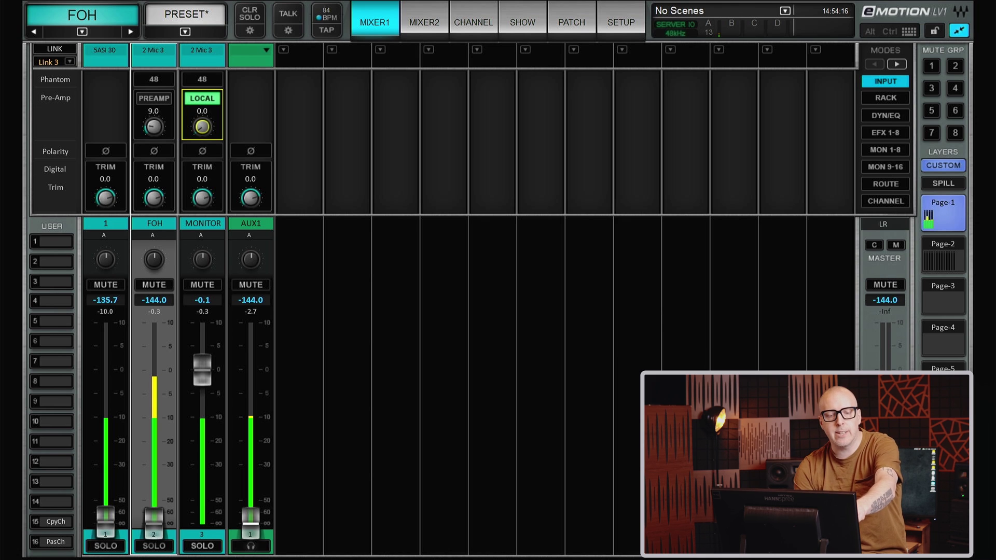
click(154, 127)
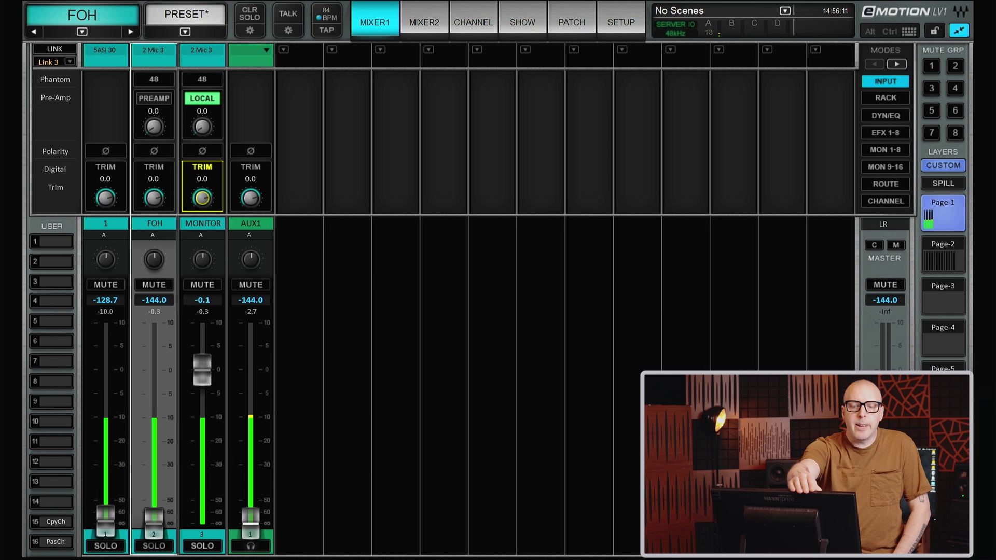
click(203, 99)
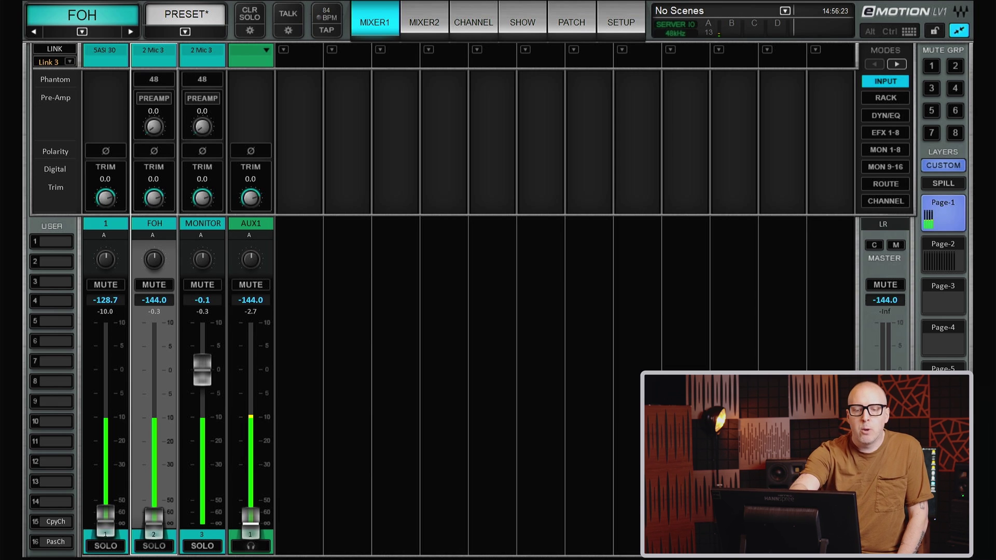
click(154, 99)
click(203, 99)
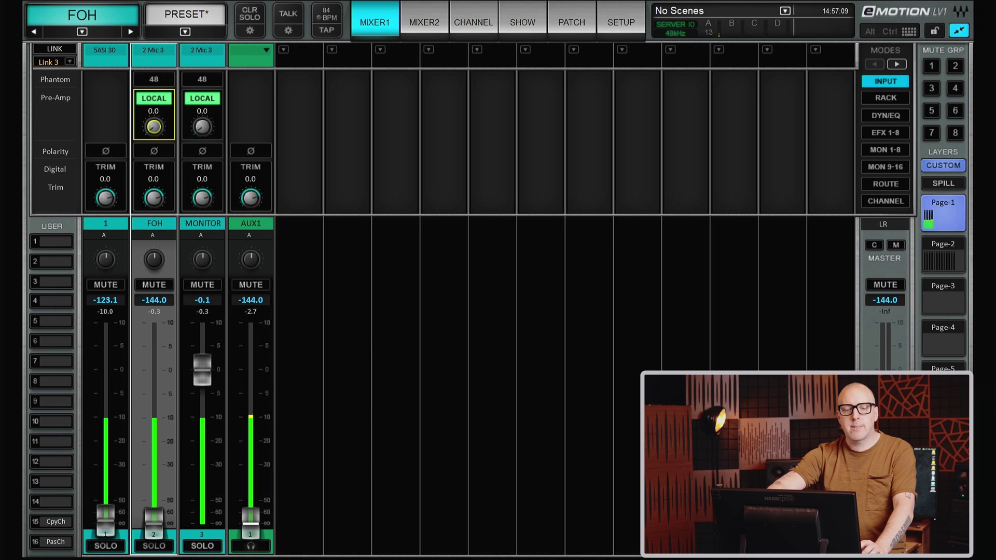
scroll(154, 126, down, 1)
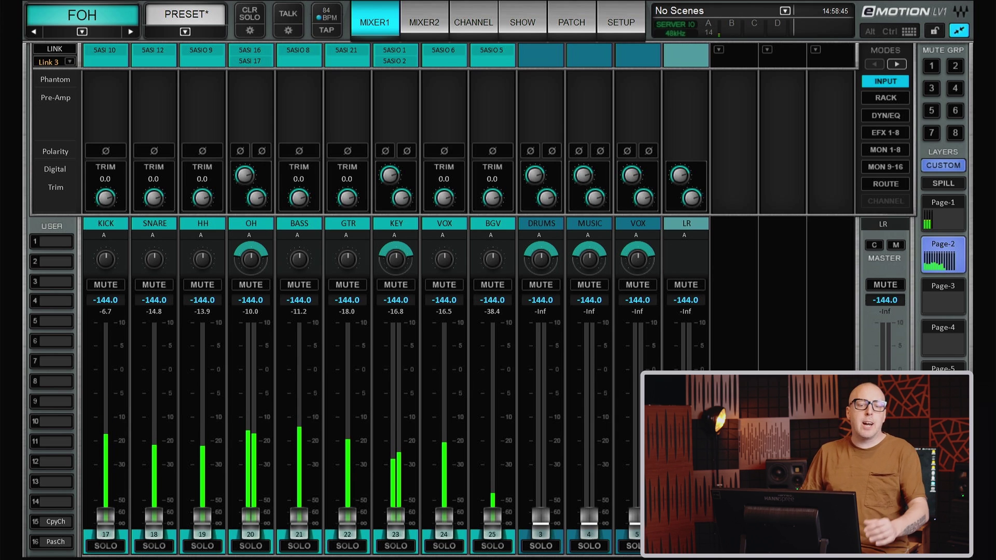
Select the BGV channel strip on custom layer Page-2
click(492, 223)
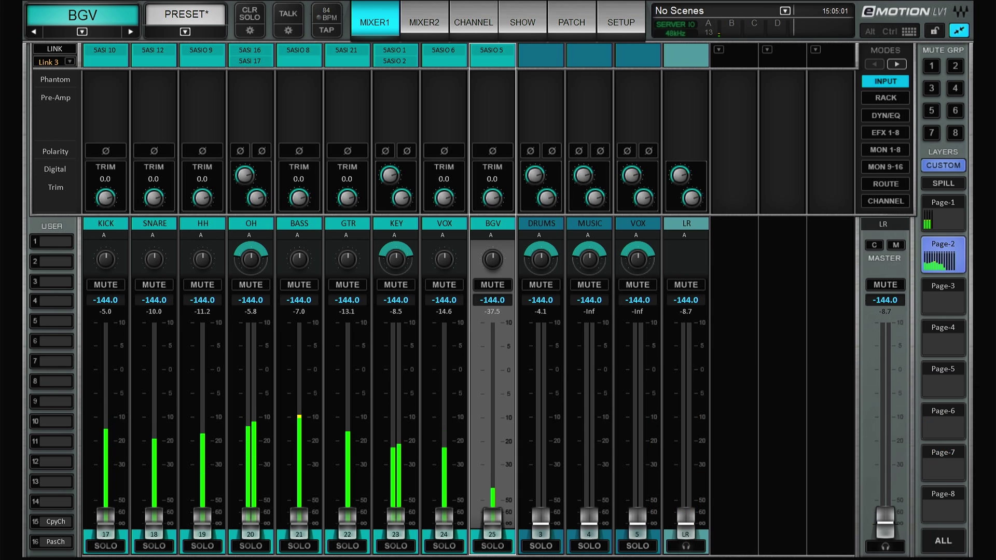
Raise the KICK and SNARE faders to near 0 dB, nudging SNARE slightly down
drag(154, 522, 154, 471)
drag(105, 523, 154, 471)
drag(106, 467, 154, 437)
drag(106, 466, 154, 396)
drag(106, 432, 105, 385)
drag(154, 396, 106, 383)
drag(154, 391, 106, 383)
drag(154, 389, 106, 382)
drag(154, 386, 105, 383)
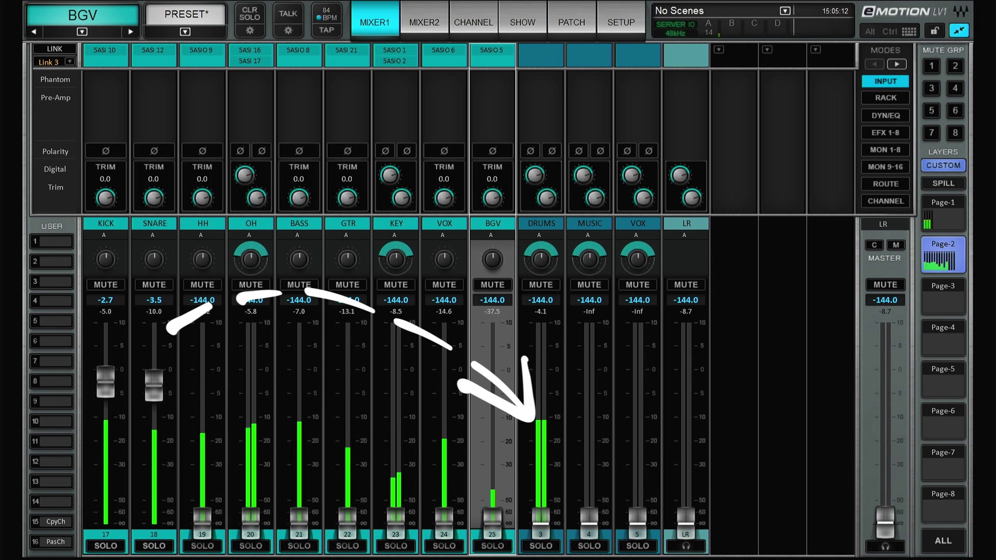
drag(154, 386, 154, 387)
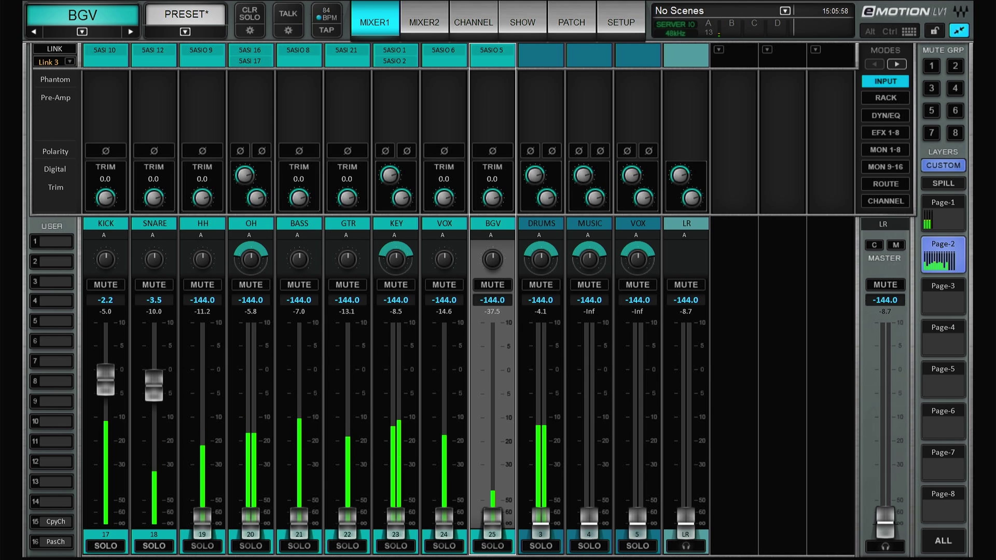
Bring up the DRUMS group, LR master and GTR faders, GTR to 0.0
drag(540, 524, 540, 454)
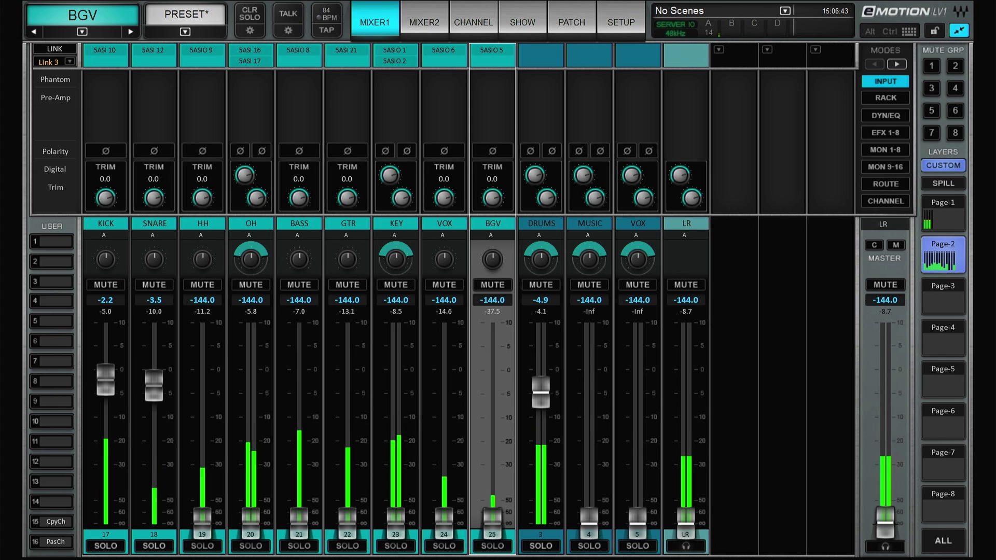
drag(885, 523, 886, 439)
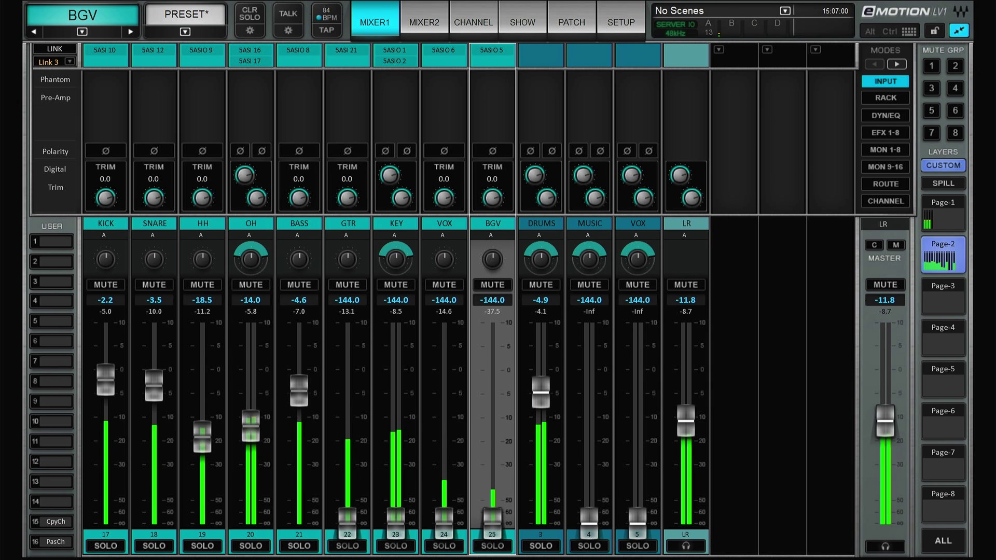
drag(348, 523, 348, 429)
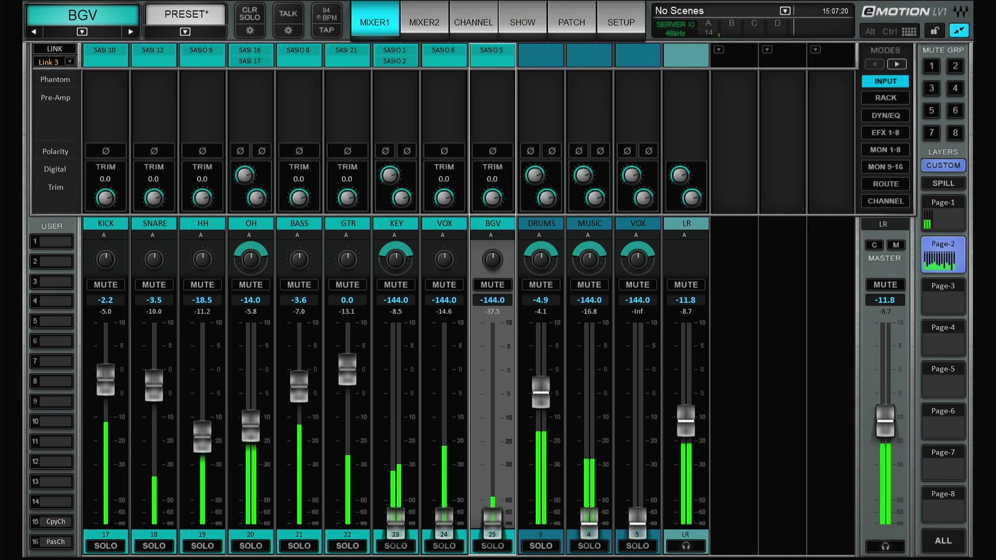
Raise the MUSIC group fader to about -4.0 and pull the LR master down
drag(590, 523, 589, 470)
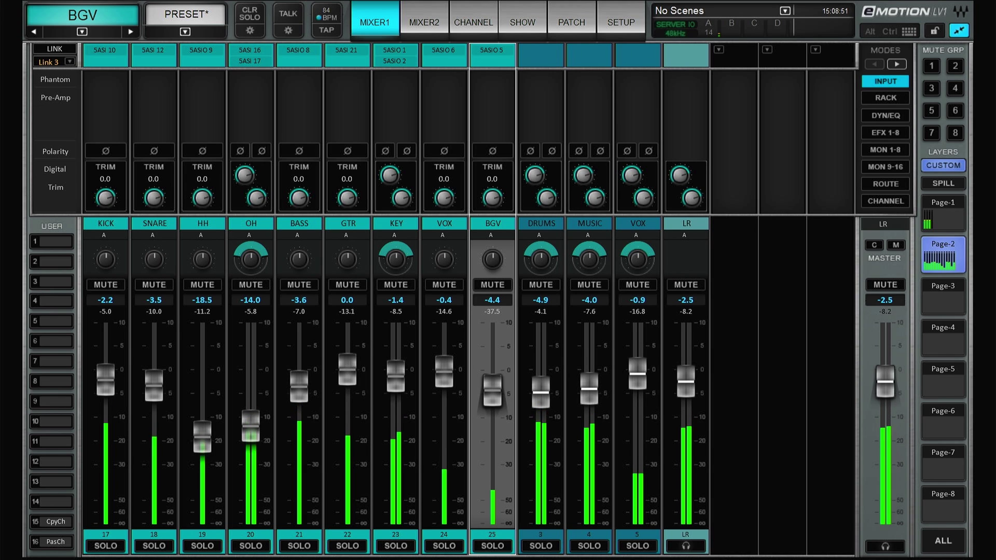
drag(885, 382, 885, 464)
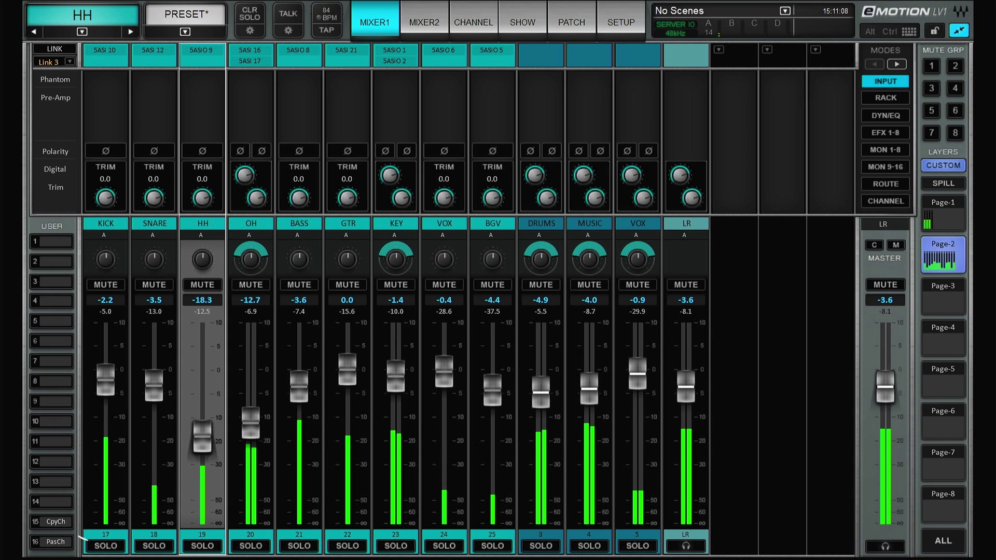
Drop the HH Scheps Omni Channel output to -18.2 dB, bring the HH fader to 0 dB, and nudge OH up
click(473, 21)
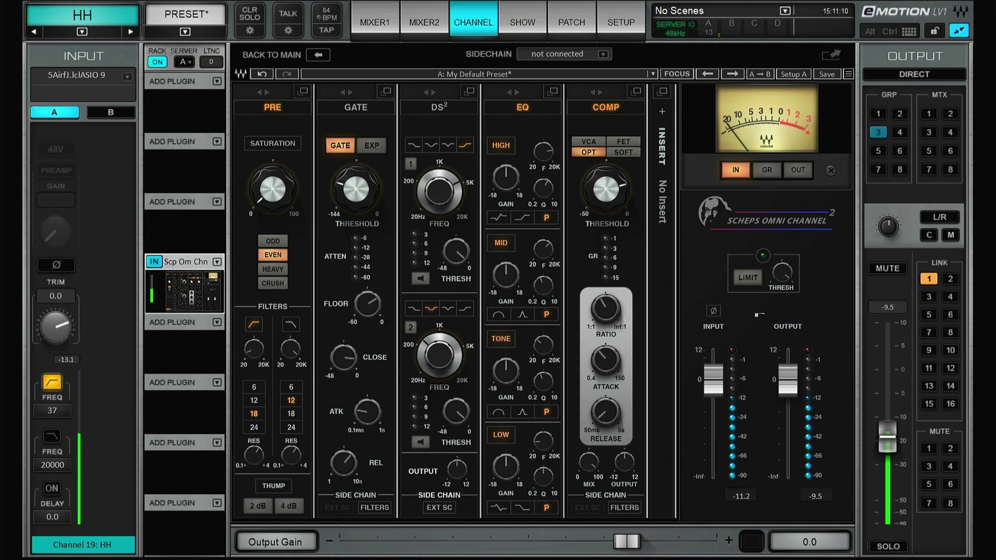
drag(789, 380, 794, 422)
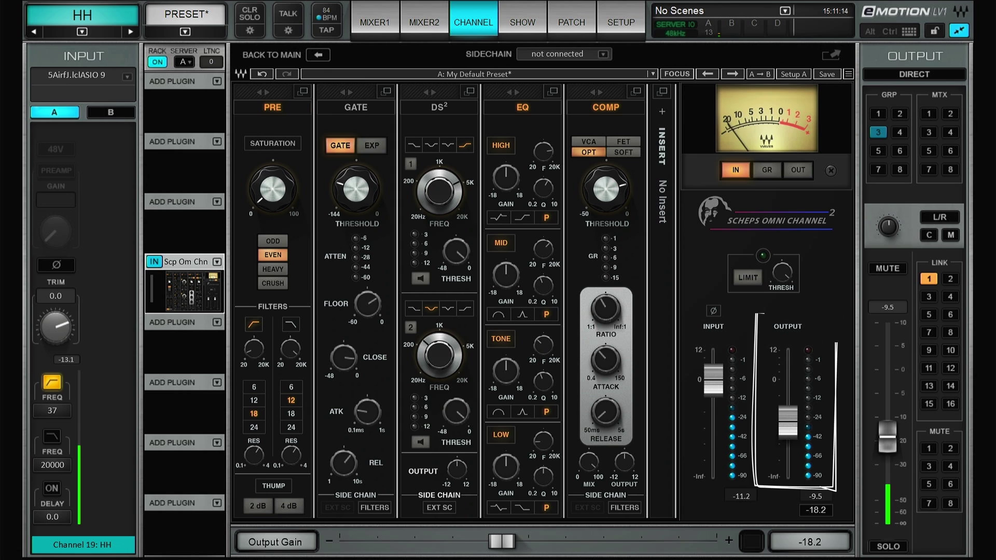
drag(888, 435, 888, 370)
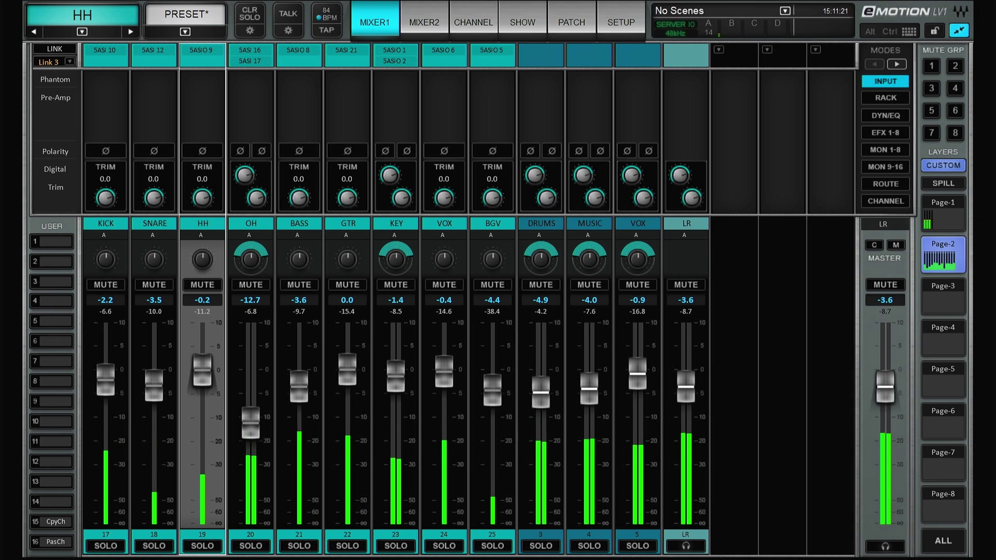
drag(251, 423, 250, 419)
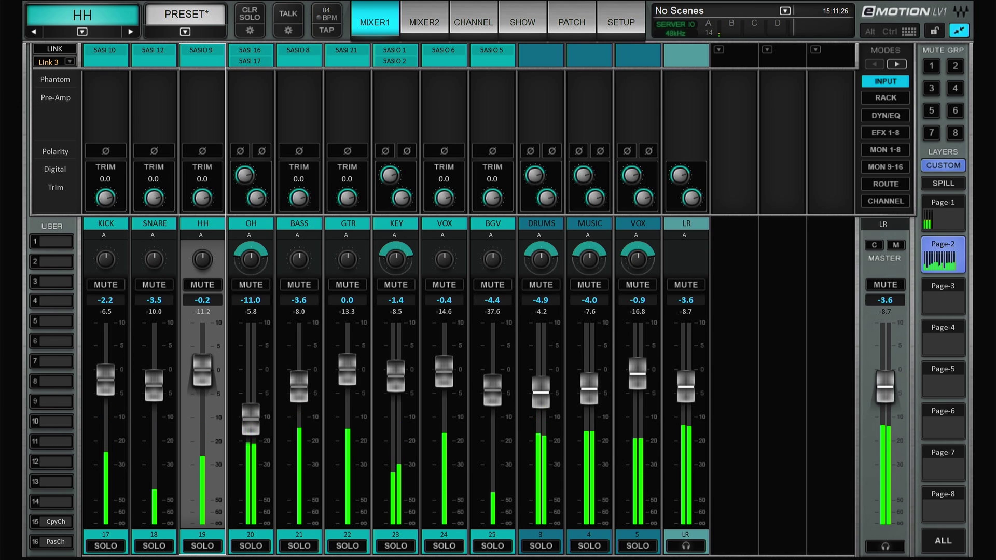
Set the OH Scheps Omni Channel output to -11.1 dB and raise the OH fader to about -0.6 dB
click(251, 223)
click(473, 22)
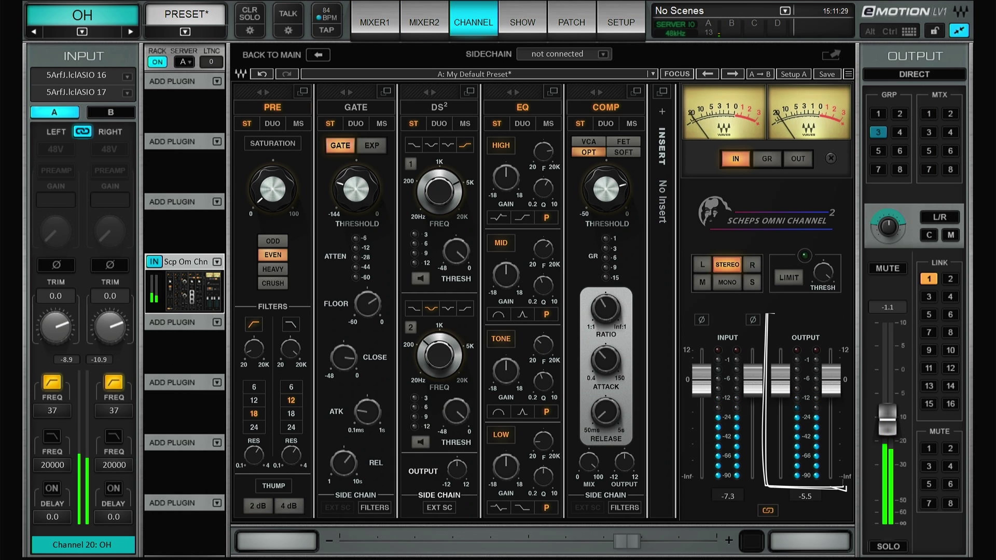
drag(832, 381, 836, 413)
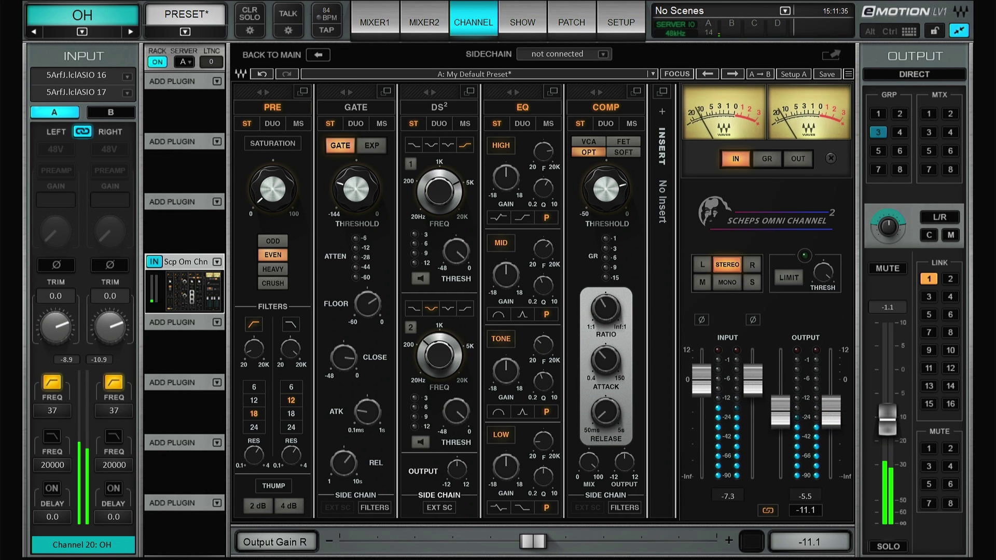
click(374, 23)
drag(250, 420, 251, 374)
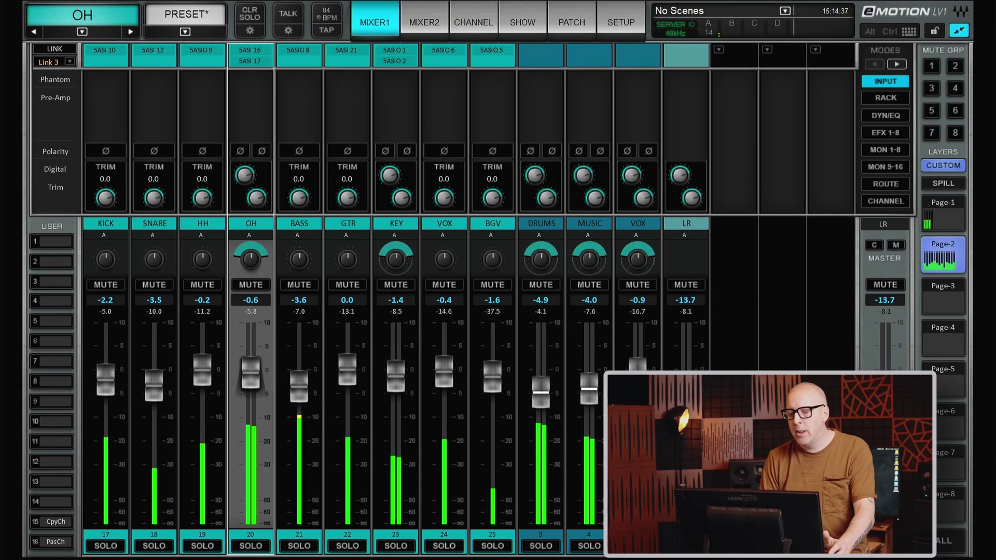
Raise the master LR fader to -0.8 dB and assign Matrix 1 to the empty strip, adjusting its fader
drag(885, 426, 885, 373)
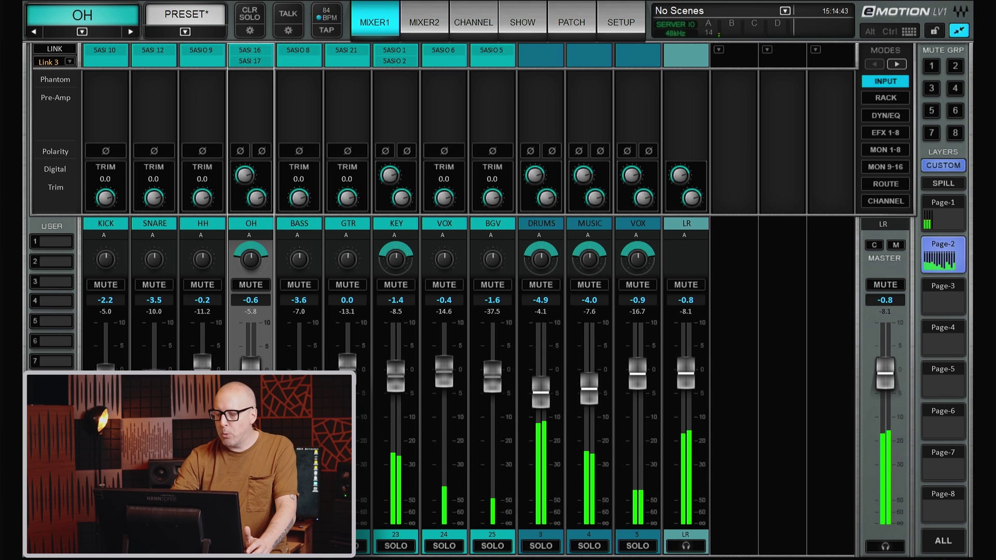
click(718, 50)
click(750, 451)
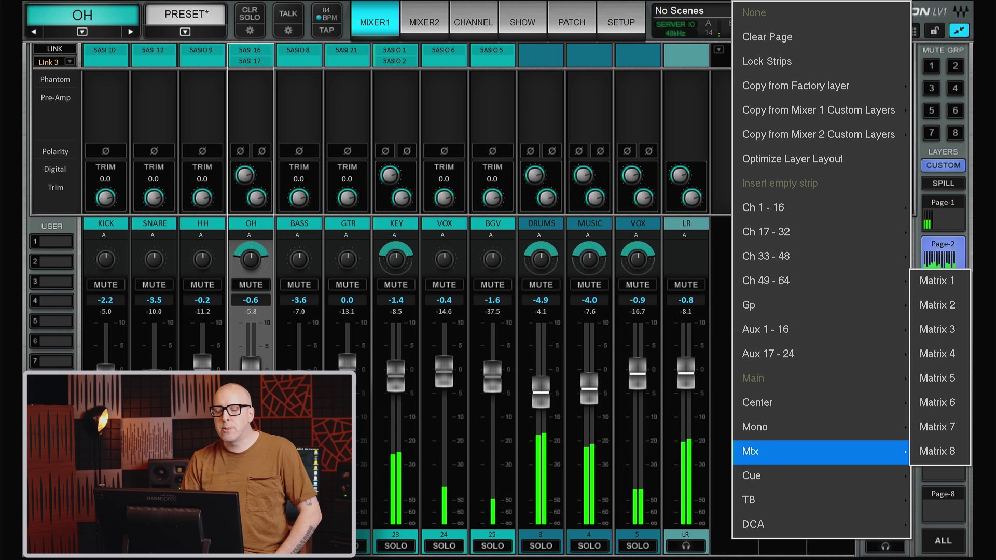
click(939, 280)
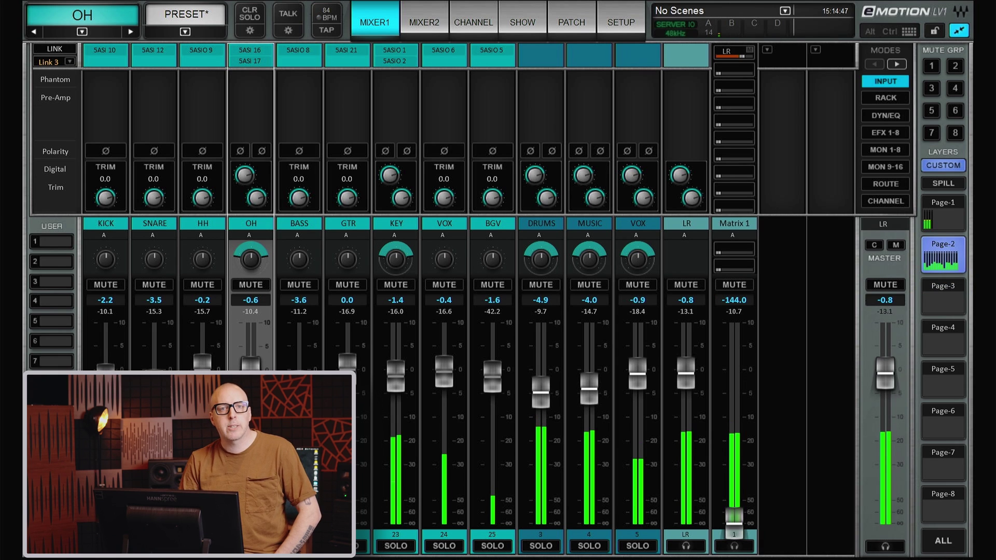
mouse_move(734, 524)
mouse_down()
mouse_move(734, 449)
mouse_move(734, 524)
mouse_up()
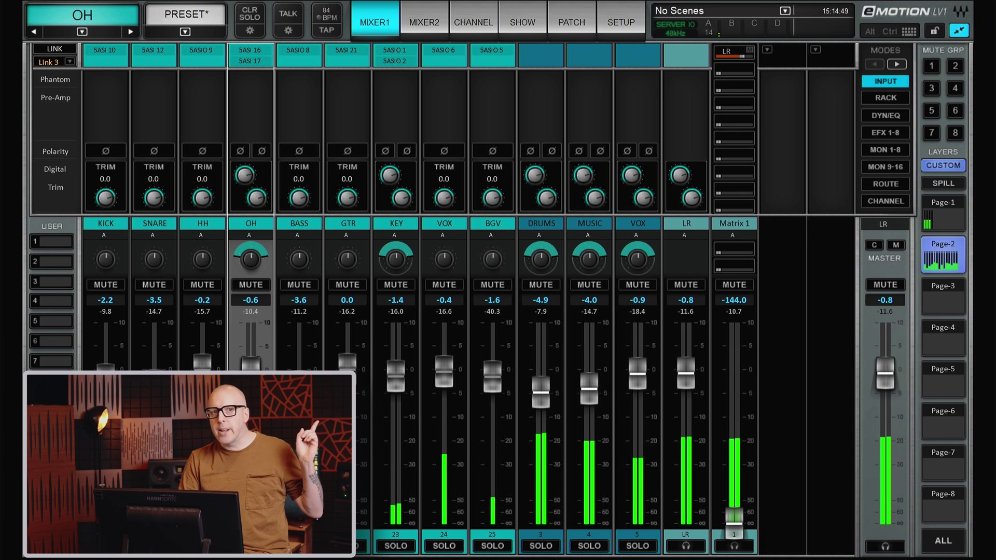